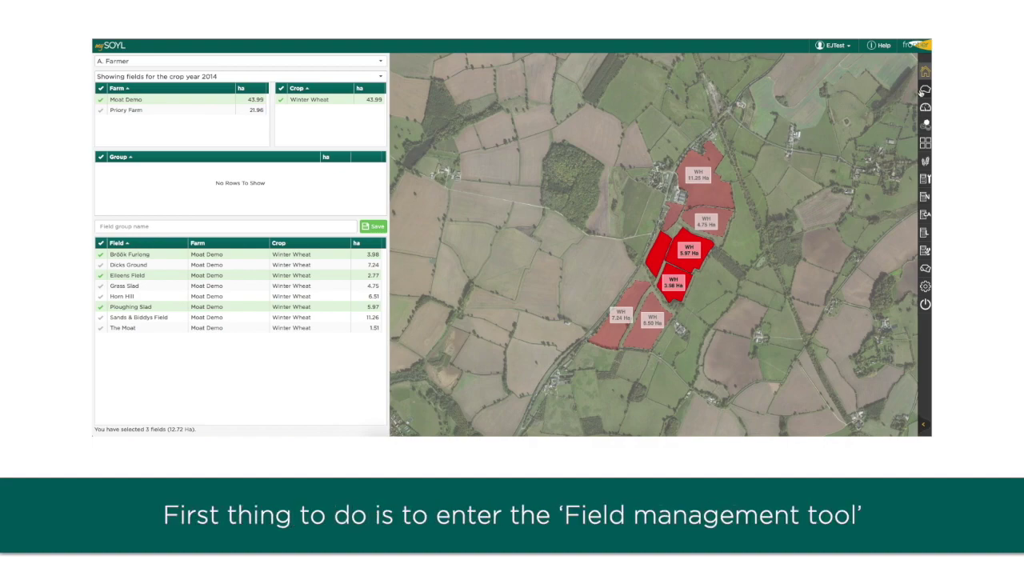
# Step: Open field management for crop year 2014, filtered to the KWS Crispin variety
pyautogui.click(923, 91)
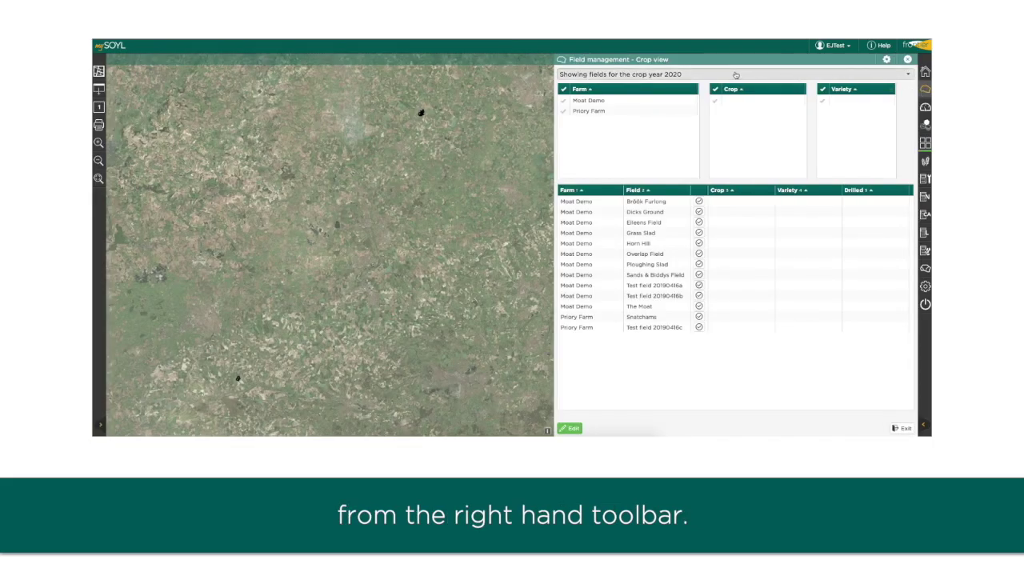
pyautogui.click(652, 74)
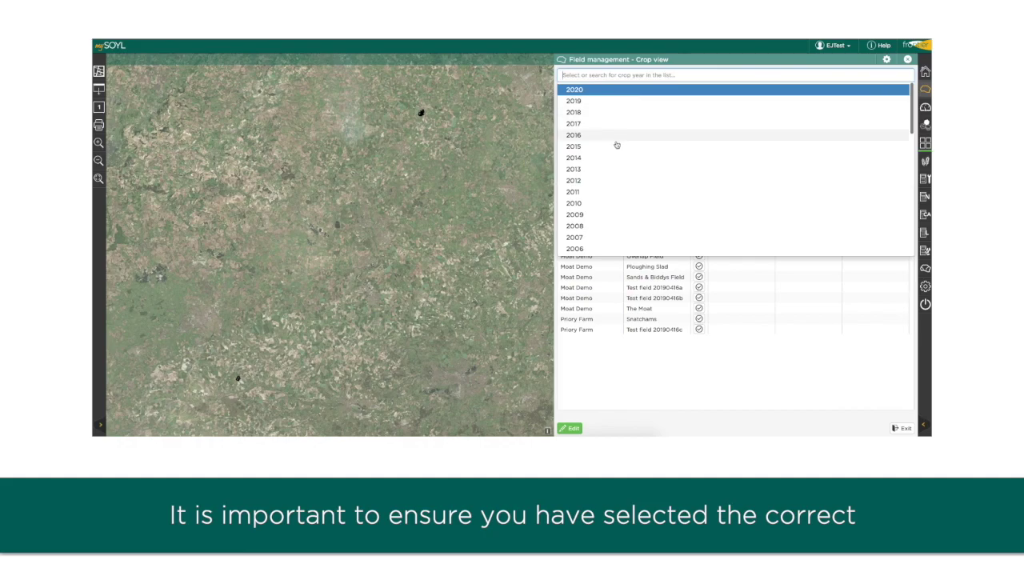
pyautogui.click(573, 158)
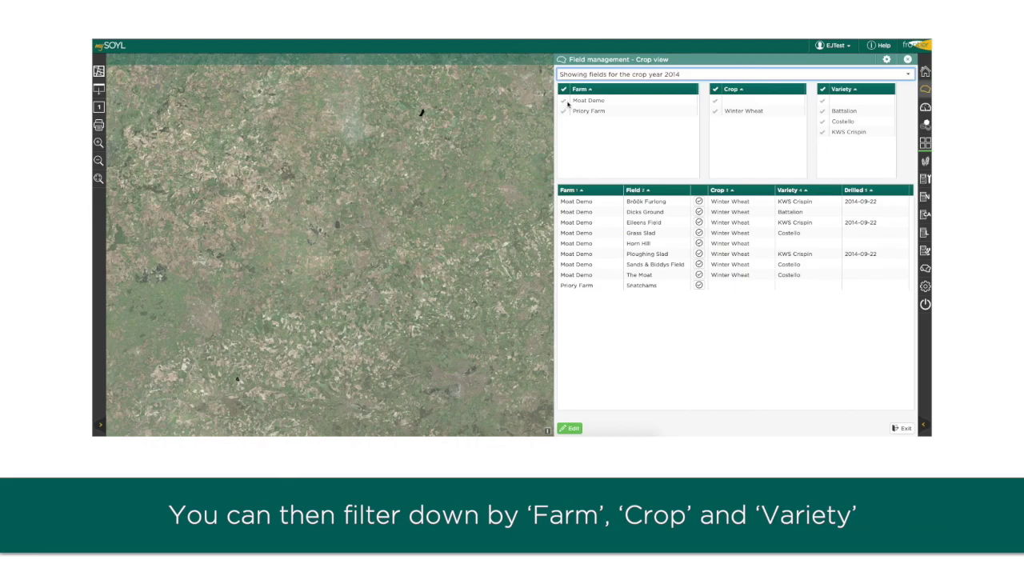
pyautogui.click(820, 132)
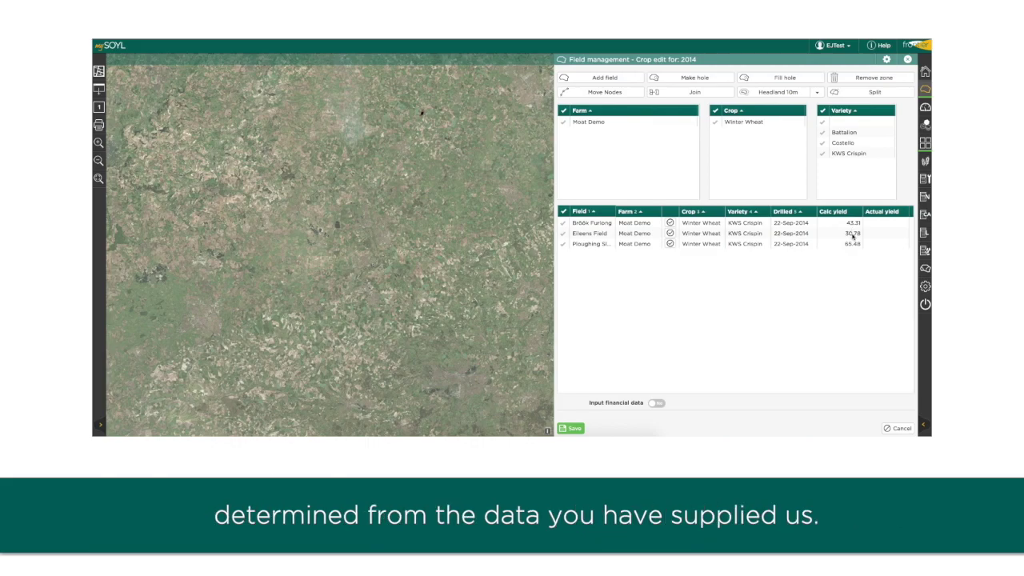
# Step: Switch Input financial data to Yes and scroll to the fixed cost, variable cost and crop sale columns
pyautogui.click(656, 405)
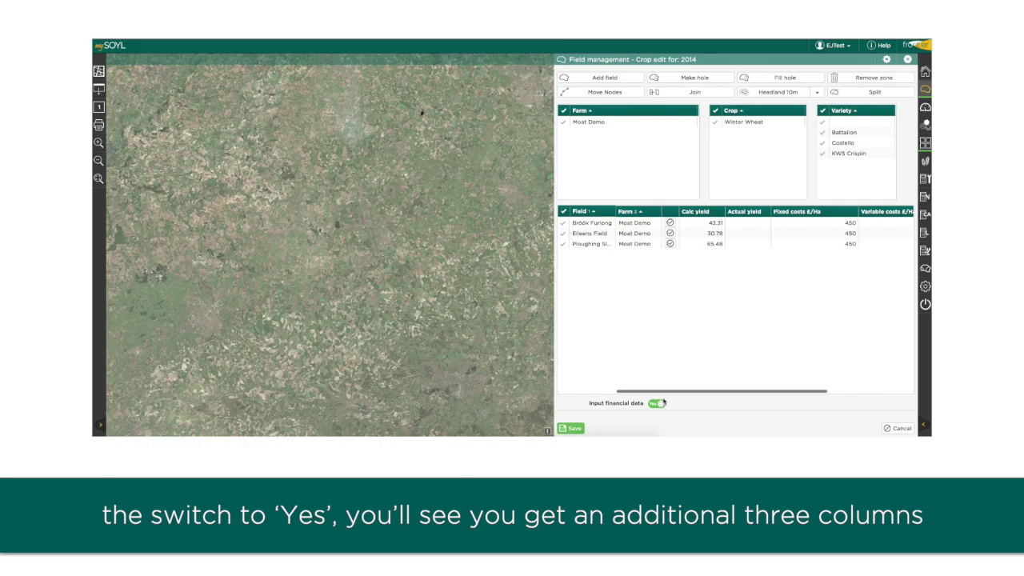
pyautogui.moveTo(673, 393); pyautogui.dragTo(760, 392)
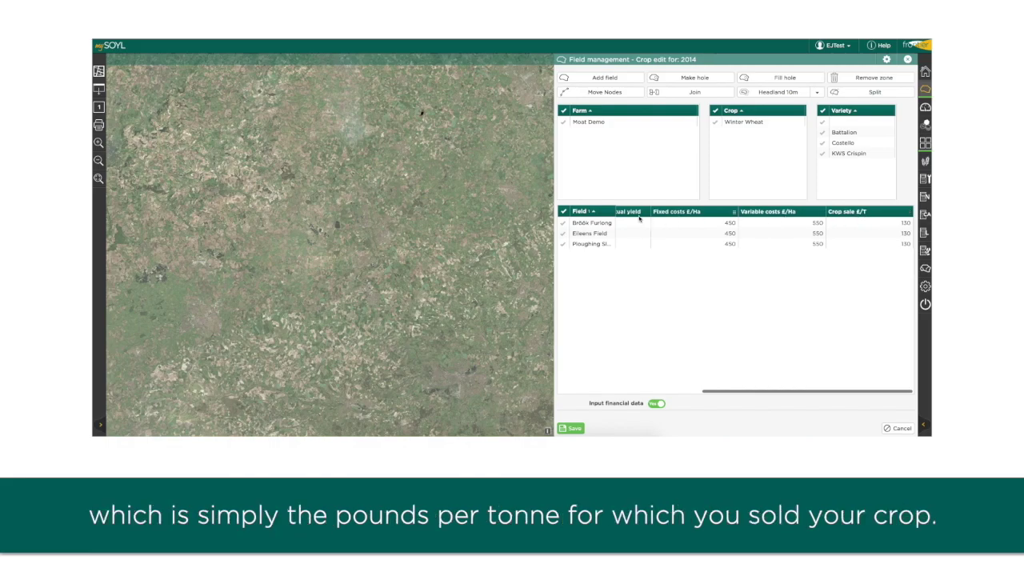
# Step: Select all three field rows, change Fixed costs from 450 to 400 £/ha, and save
pyautogui.click(564, 211)
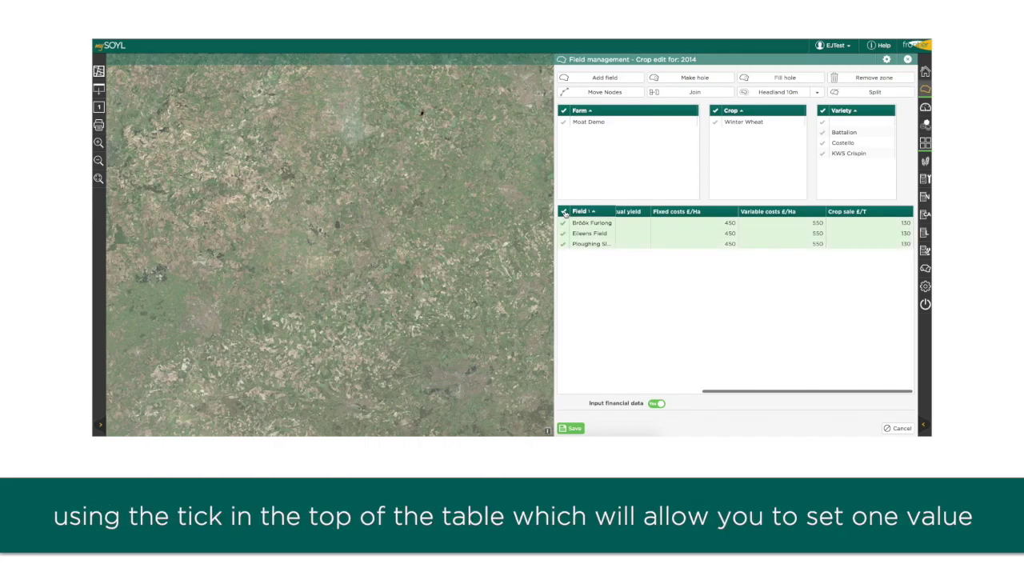
pyautogui.click(731, 225)
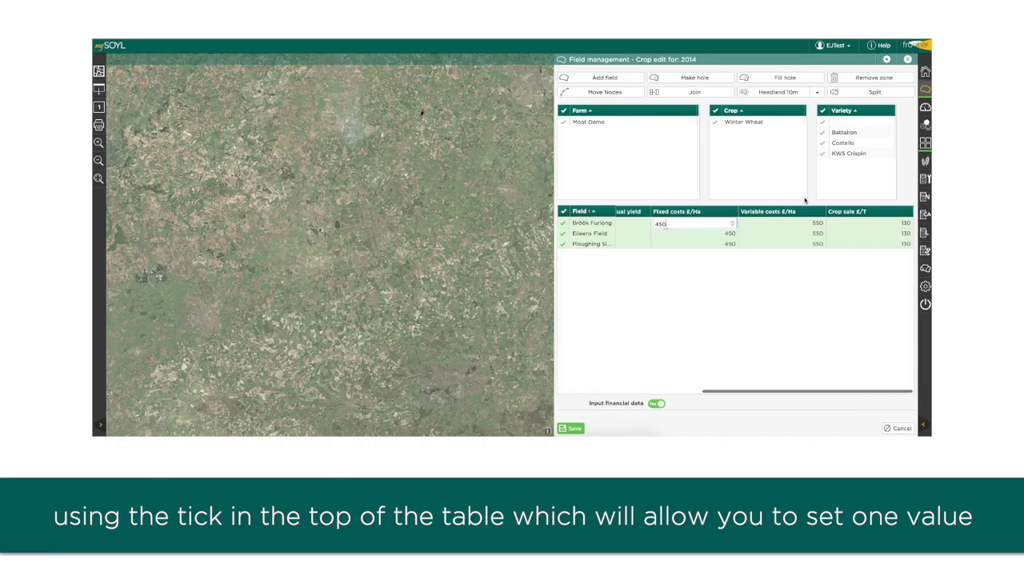
pyautogui.press('BackSpace')
pyautogui.press('BackSpace')
pyautogui.write('0')
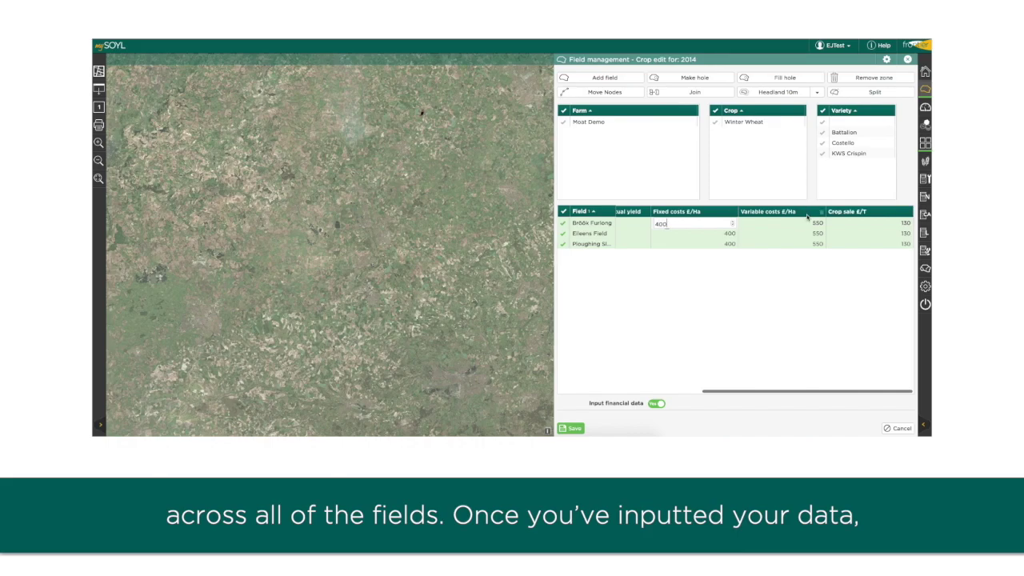
pyautogui.click(579, 429)
pyautogui.click(574, 430)
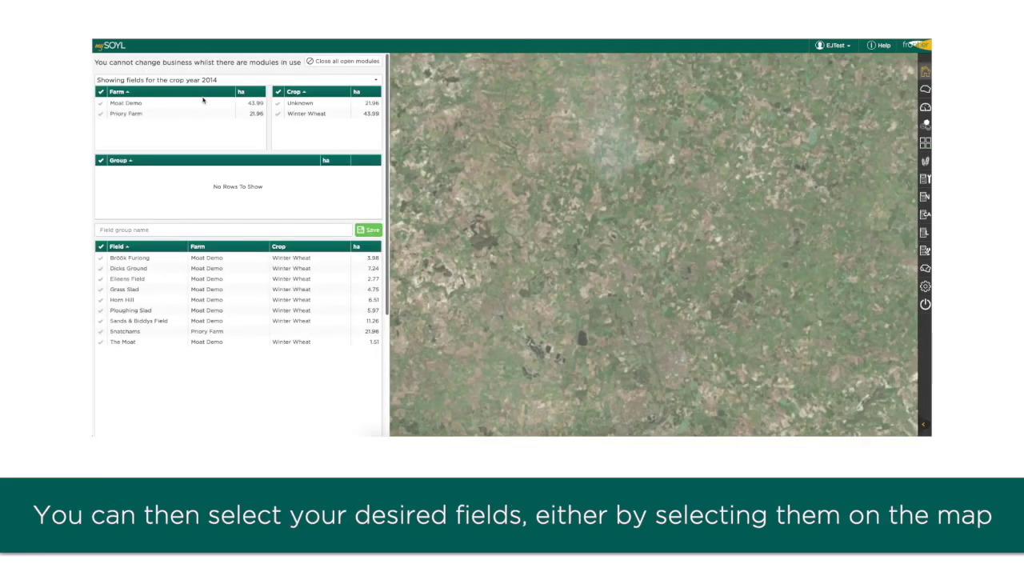
# Step: Filter to Moat Demo, select Ploughing Slad, Elleens Field and Brook Furlong, and open map view
pyautogui.click(101, 103)
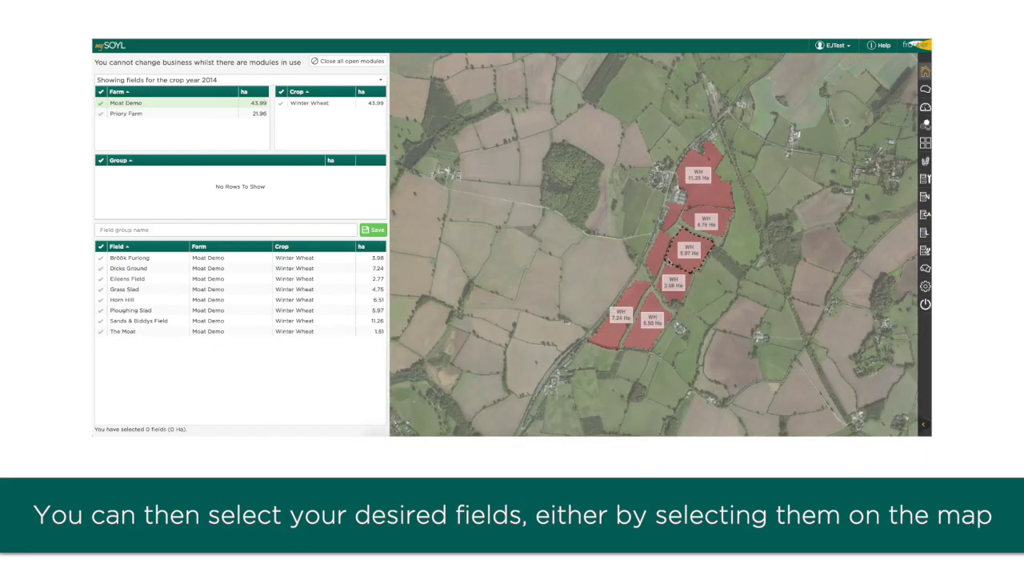
pyautogui.click(666, 258)
pyautogui.click(663, 259)
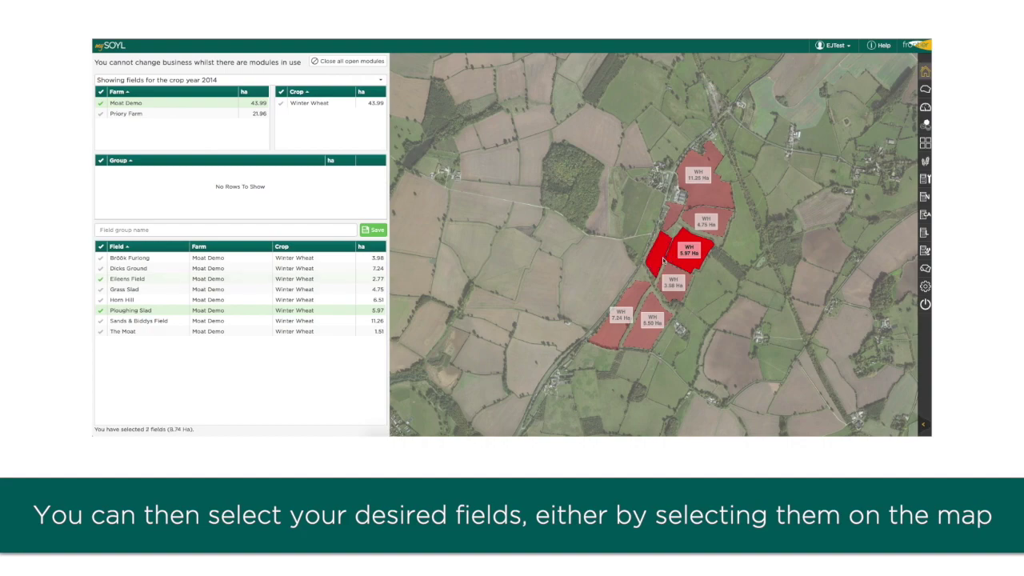
pyautogui.click(102, 258)
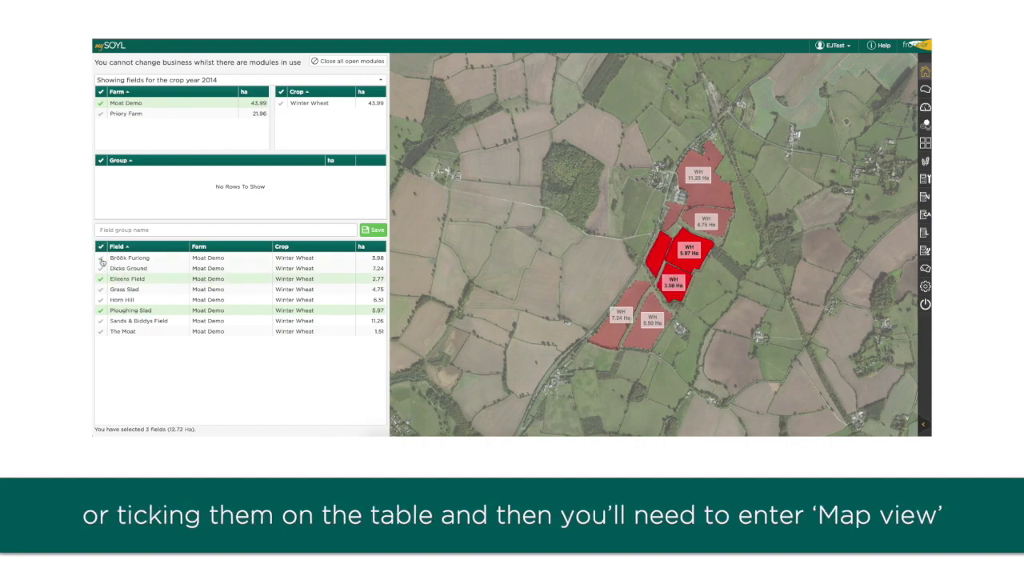
pyautogui.click(925, 144)
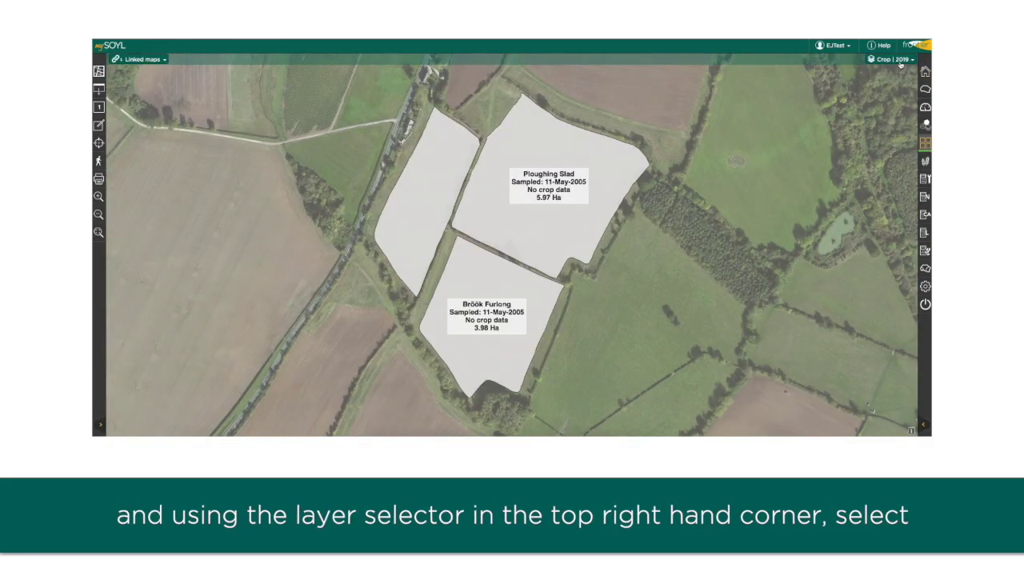
# Step: Change the map layer type to Margin maps and confirm the view
pyautogui.click(901, 61)
pyautogui.click(885, 74)
pyautogui.click(857, 214)
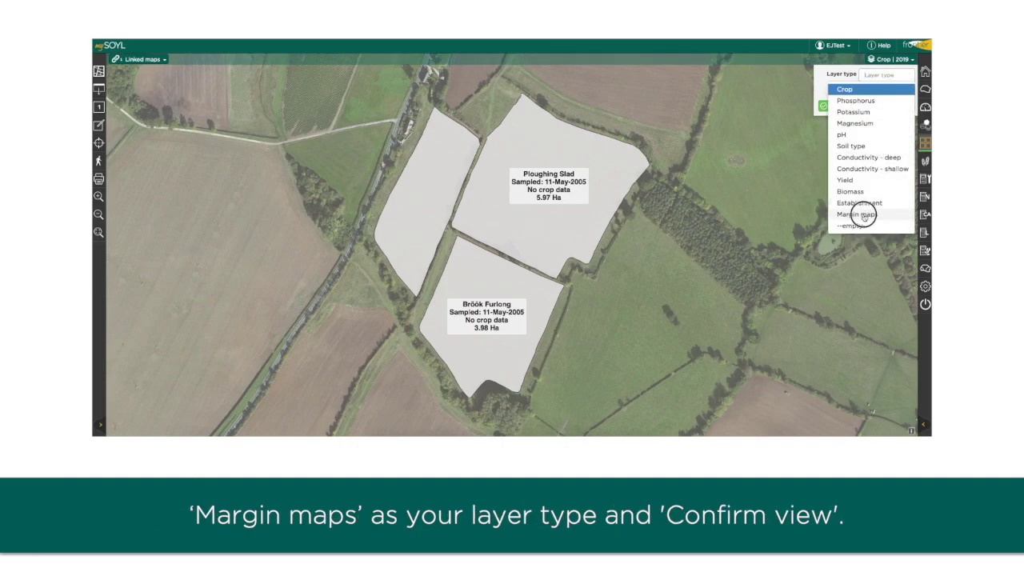
pyautogui.click(841, 90)
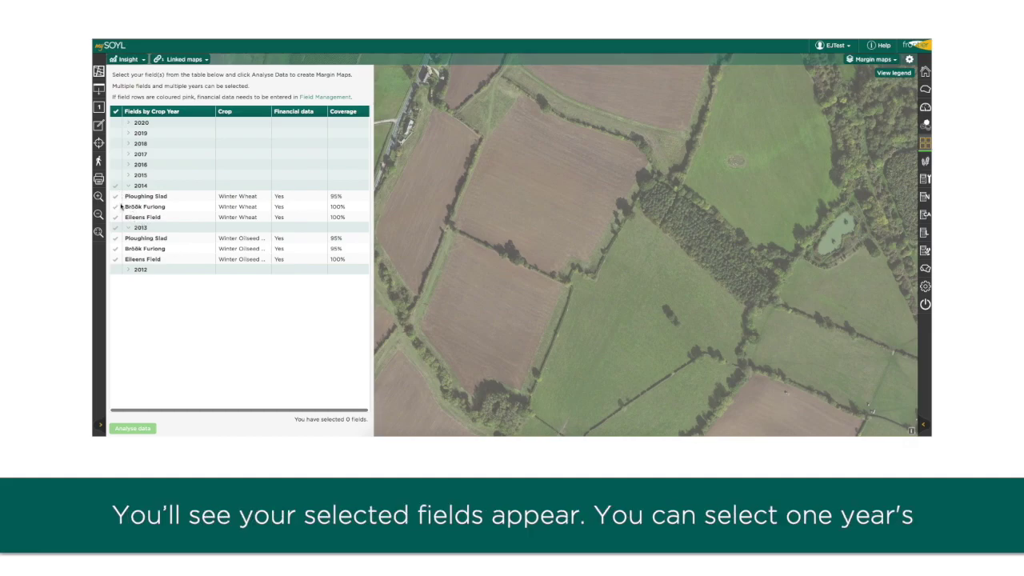
# Step: Tick the 2014 and 2013 crop-year rows and run Analyse data
pyautogui.click(115, 188)
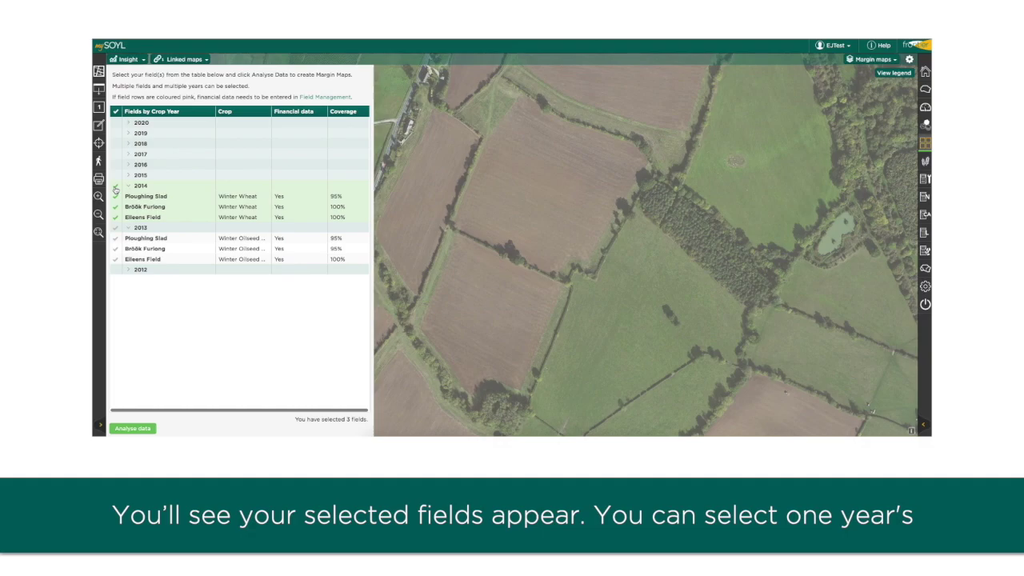
pyautogui.click(116, 229)
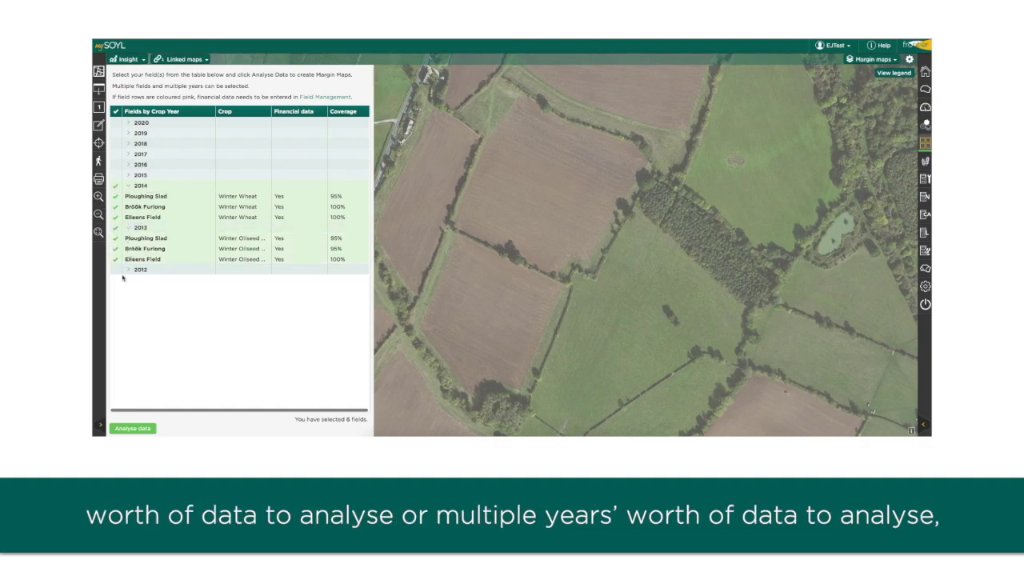
pyautogui.click(132, 429)
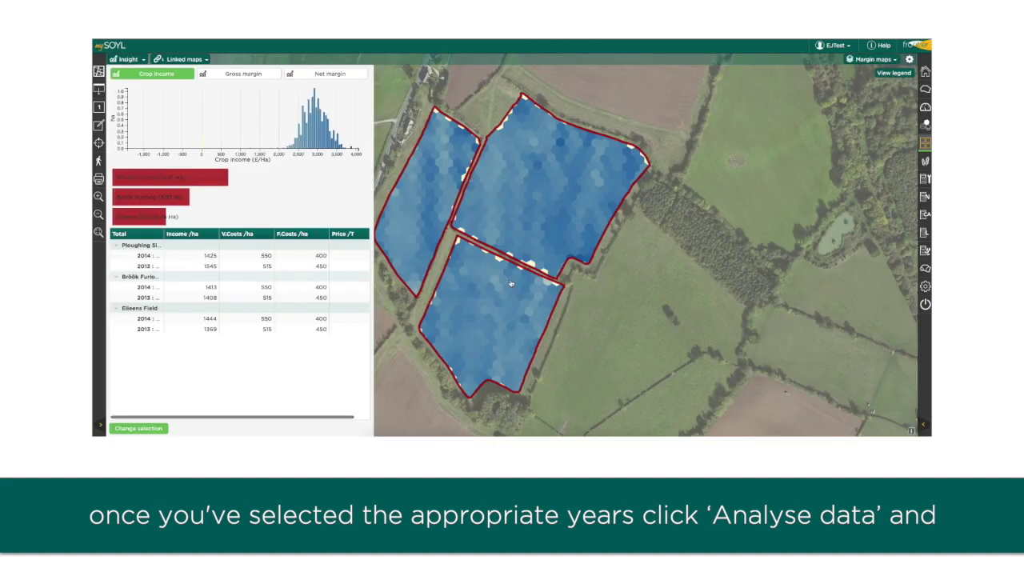
# Step: Centre the fields, filter then clear a crop income histogram range, and switch to Gross margin
pyautogui.moveTo(556, 277); pyautogui.dragTo(612, 280)
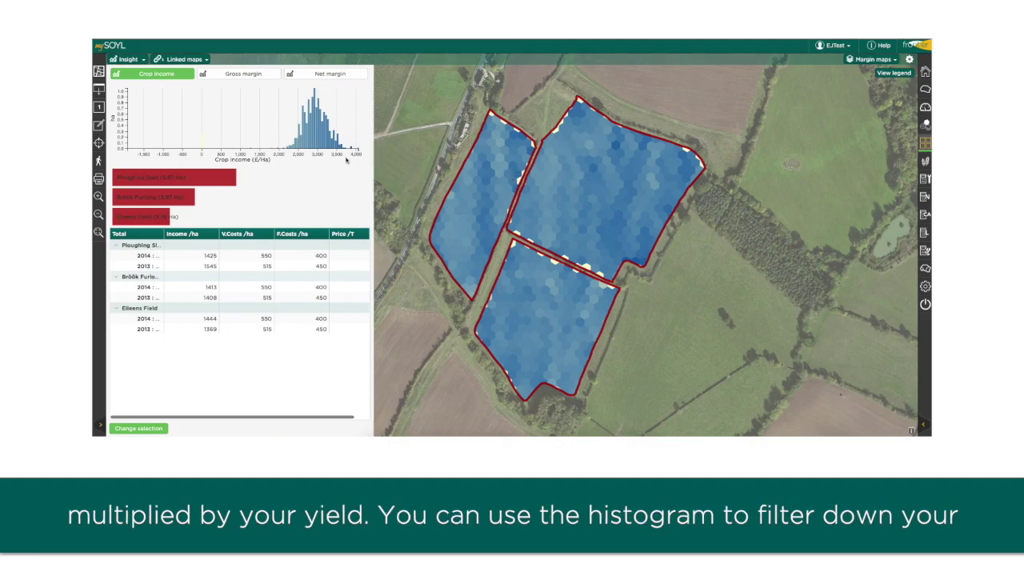
pyautogui.moveTo(324, 142)
pyautogui.mouseDown()
pyautogui.moveTo(290, 141)
pyautogui.moveTo(342, 140)
pyautogui.moveTo(215, 141)
pyautogui.moveTo(285, 142)
pyautogui.mouseUp()
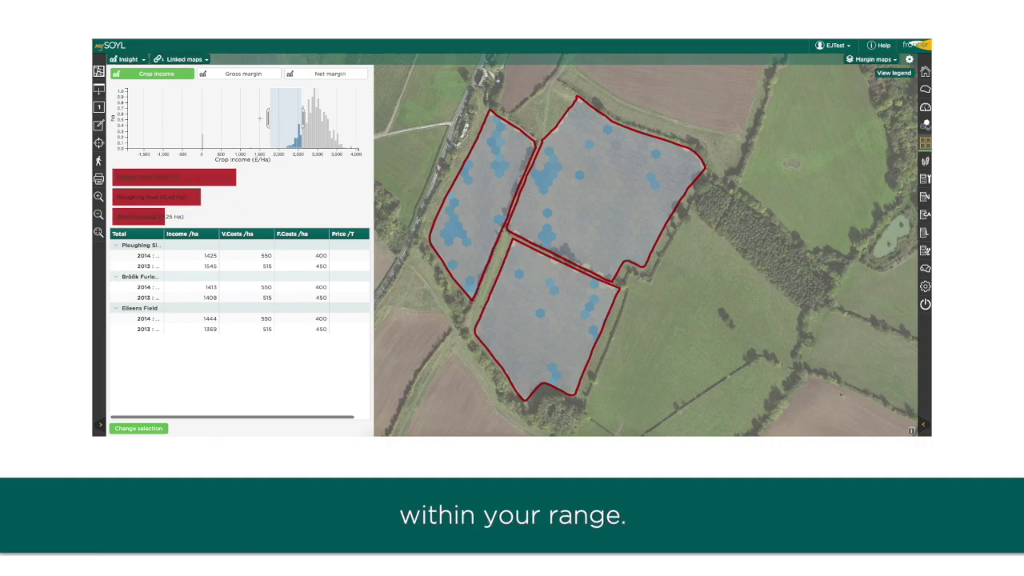
pyautogui.click(260, 119)
pyautogui.click(248, 75)
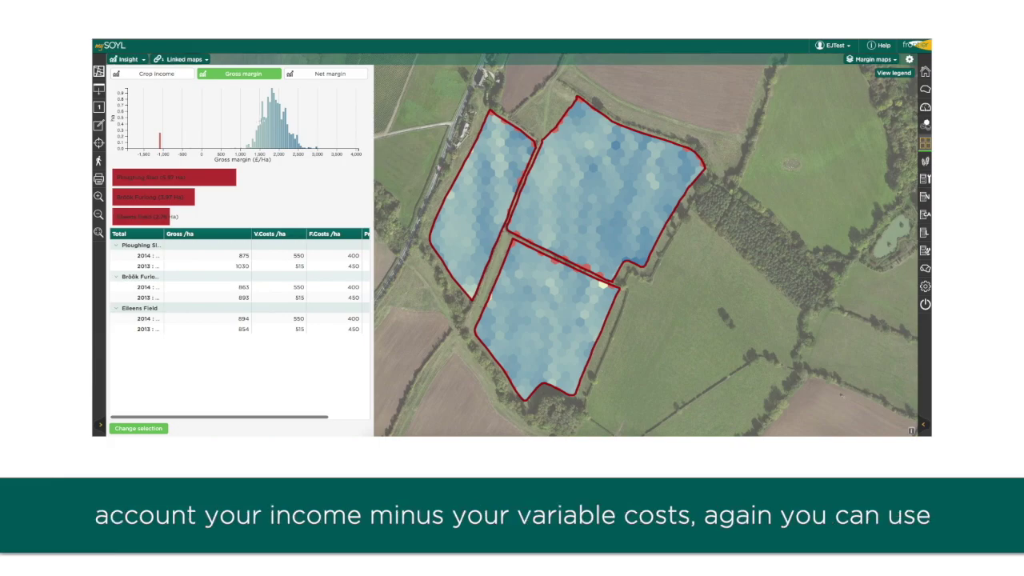
# Step: Filter gross margin to about 1,900–2,800 £/ha, clear it, and switch to Net margin
pyautogui.moveTo(272, 118)
pyautogui.mouseDown()
pyautogui.moveTo(313, 118)
pyautogui.moveTo(259, 120)
pyautogui.moveTo(293, 119)
pyautogui.mouseUp()
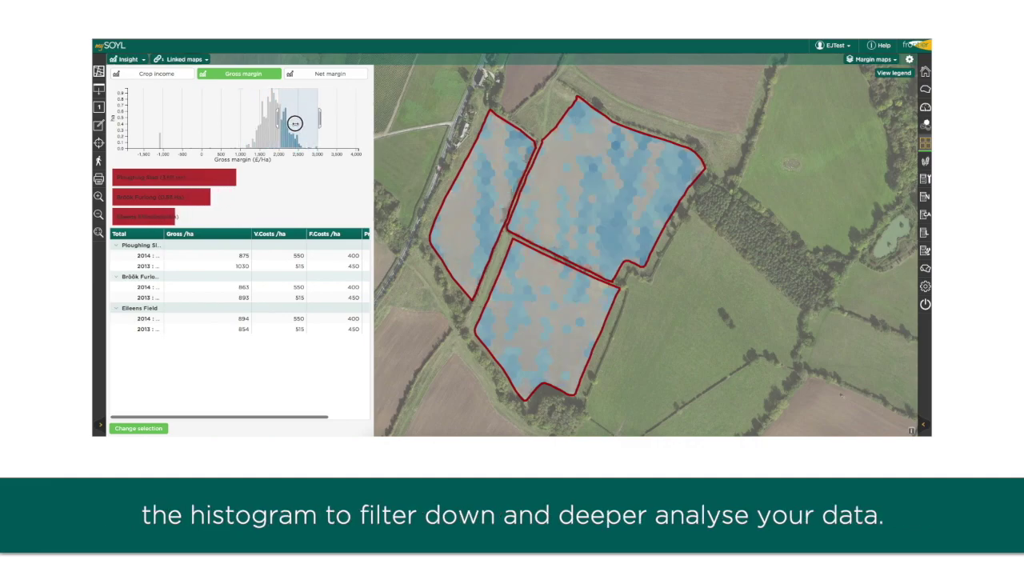
pyautogui.click(265, 114)
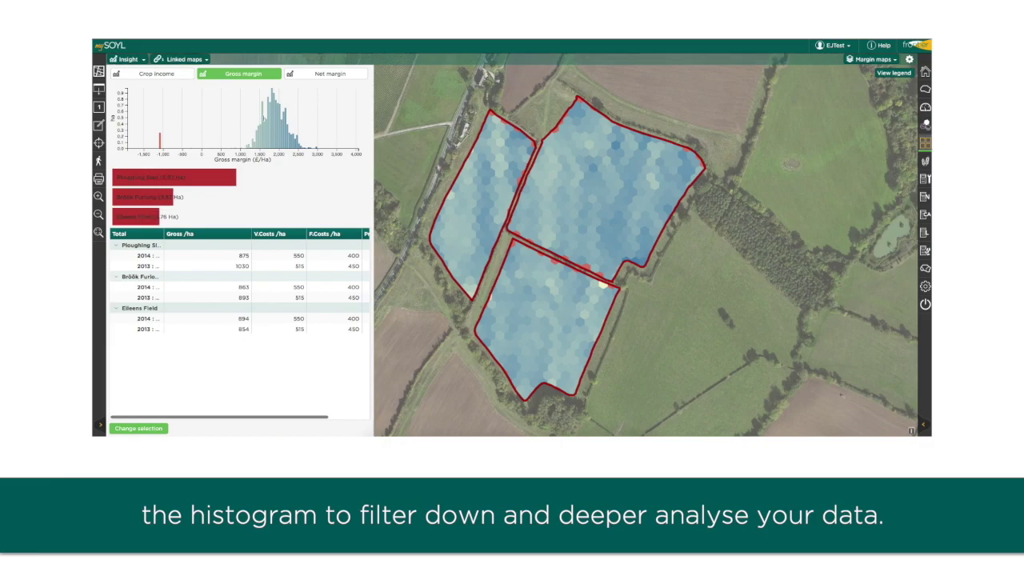
pyautogui.click(328, 76)
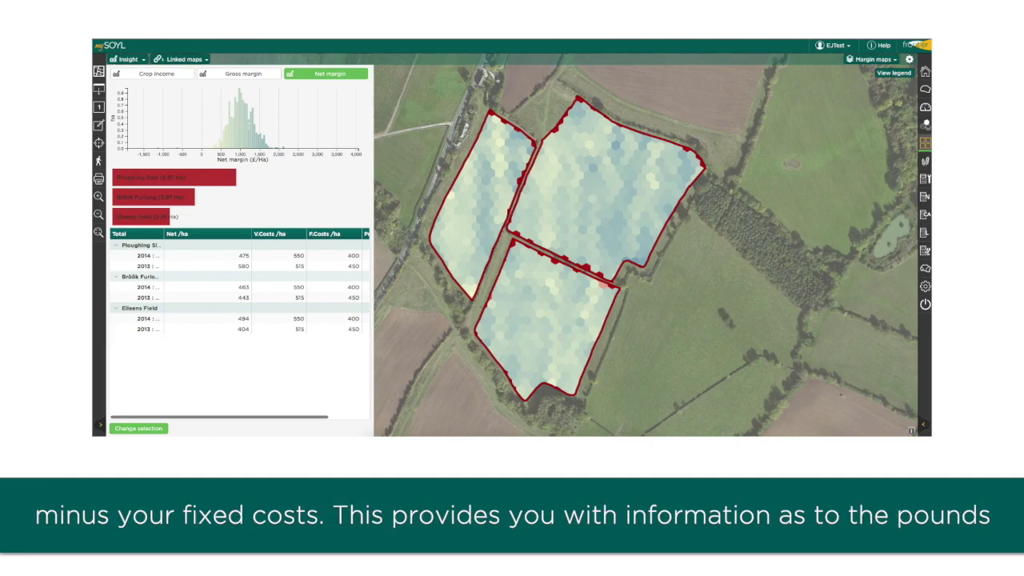
pyautogui.moveTo(251, 120)
pyautogui.mouseDown()
pyautogui.moveTo(296, 128)
pyautogui.moveTo(175, 133)
pyautogui.moveTo(231, 130)
pyautogui.mouseUp()
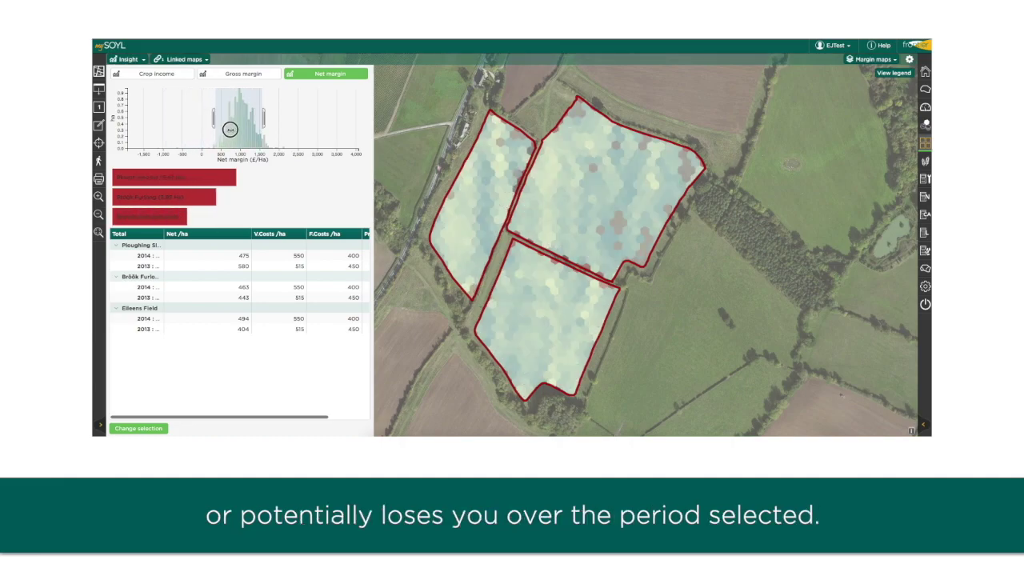
pyautogui.click(277, 120)
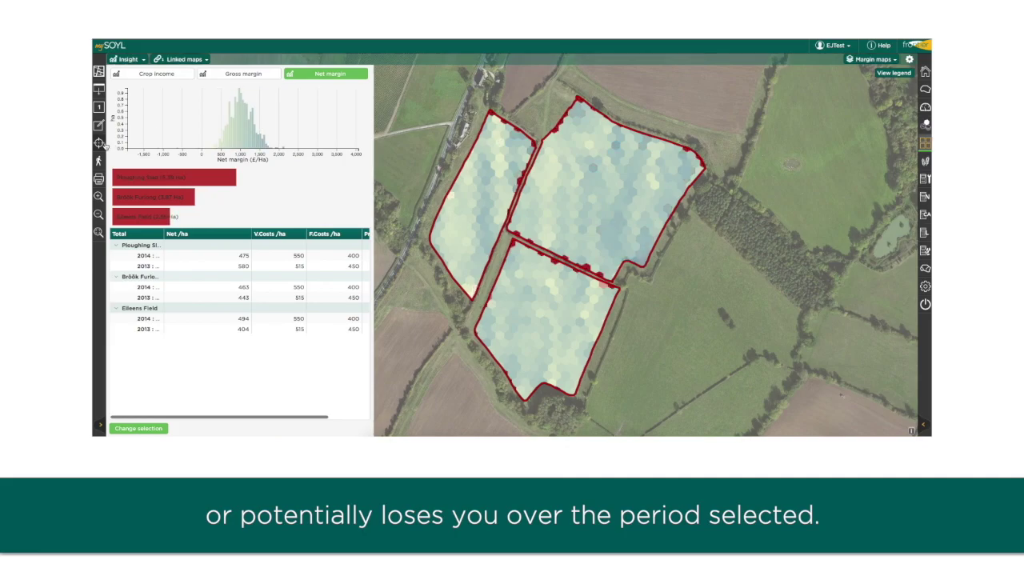
pyautogui.click(99, 142)
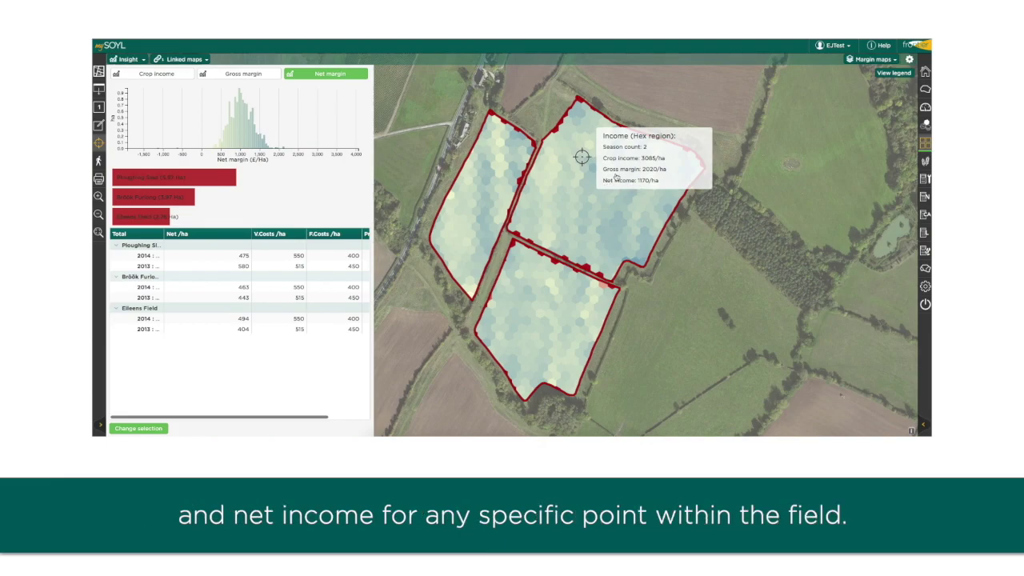
pyautogui.click(580, 213)
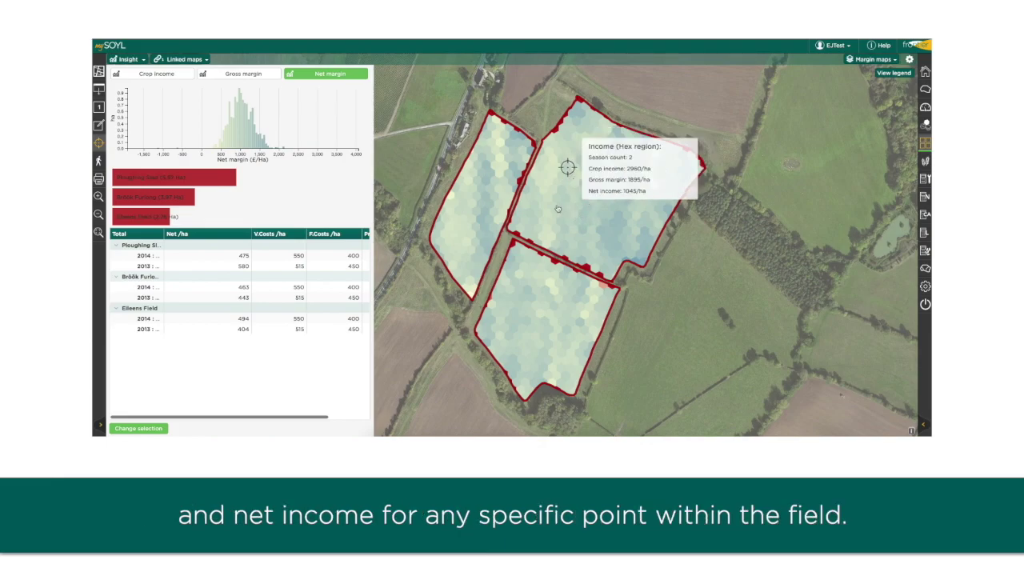
pyautogui.click(98, 143)
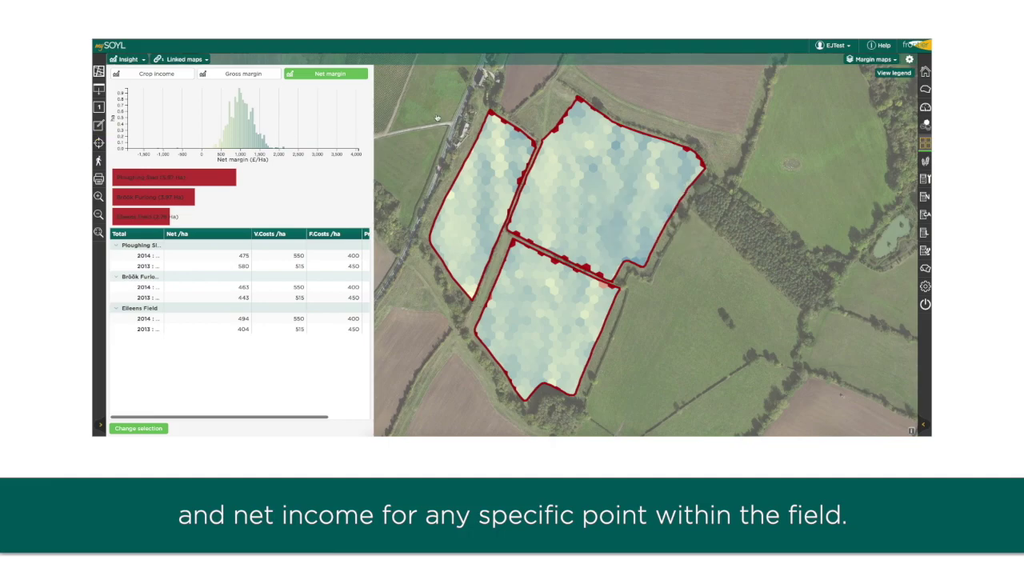